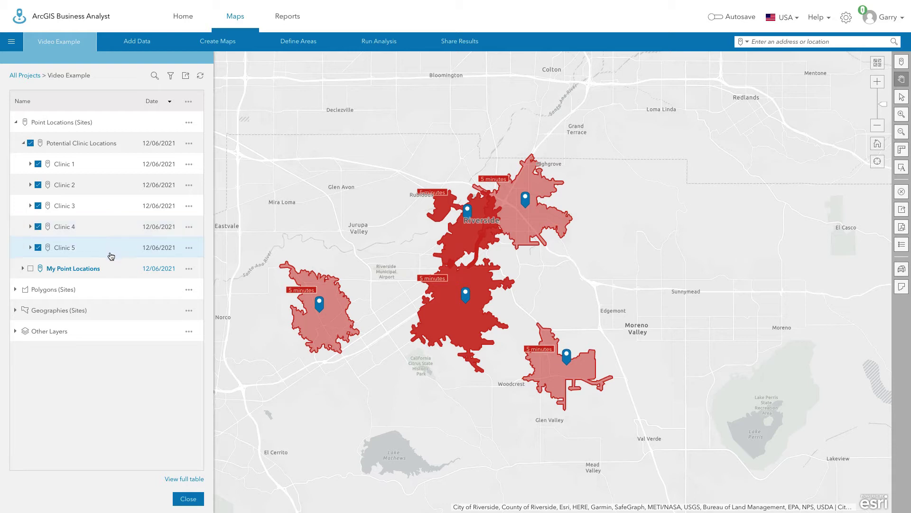
- Open Clinic 3's popup and expand its attributes, showing rent 20,000 and size 12,000
mouse_move(320, 303)
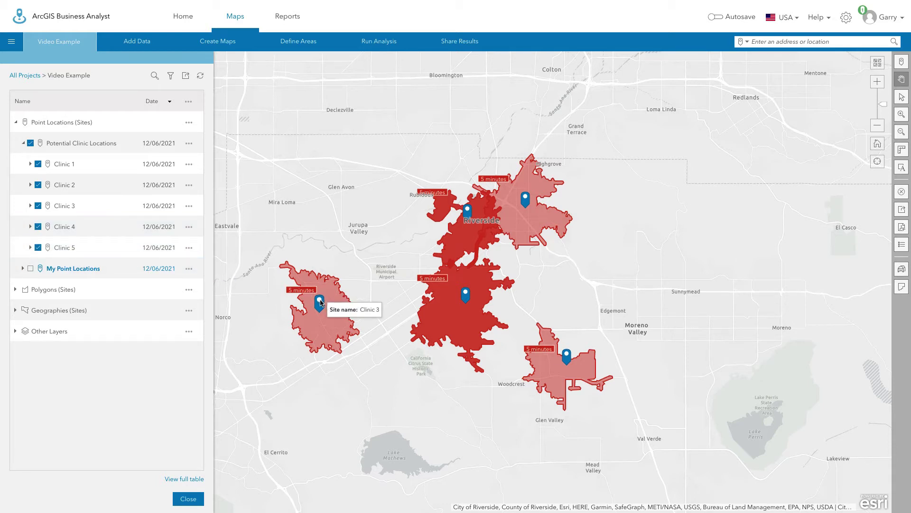
left_click(320, 302)
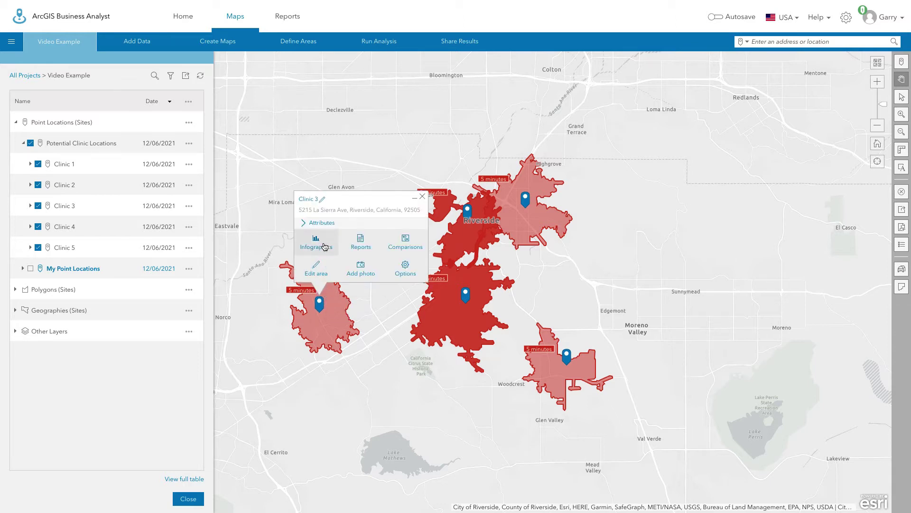
left_click(323, 223)
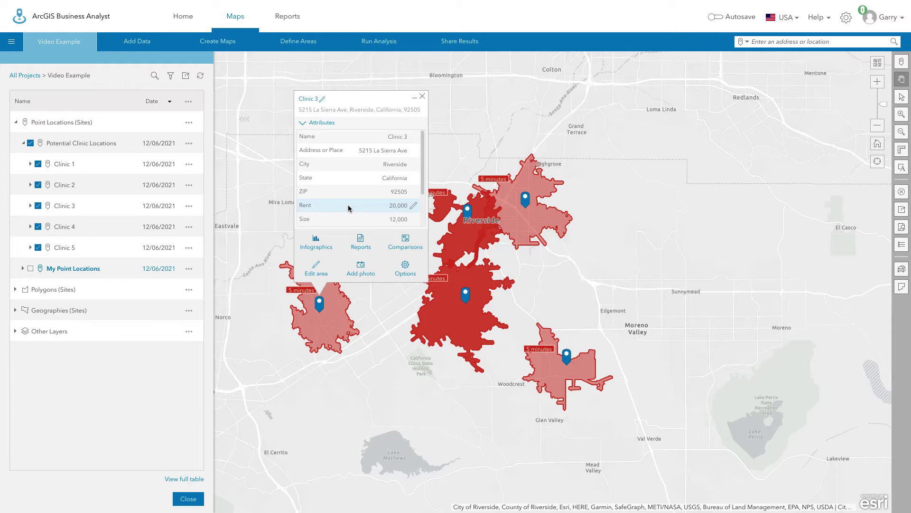
- Start a Suitability Analysis using all five clinic sites on the map with 5-minute areas
left_click(382, 54)
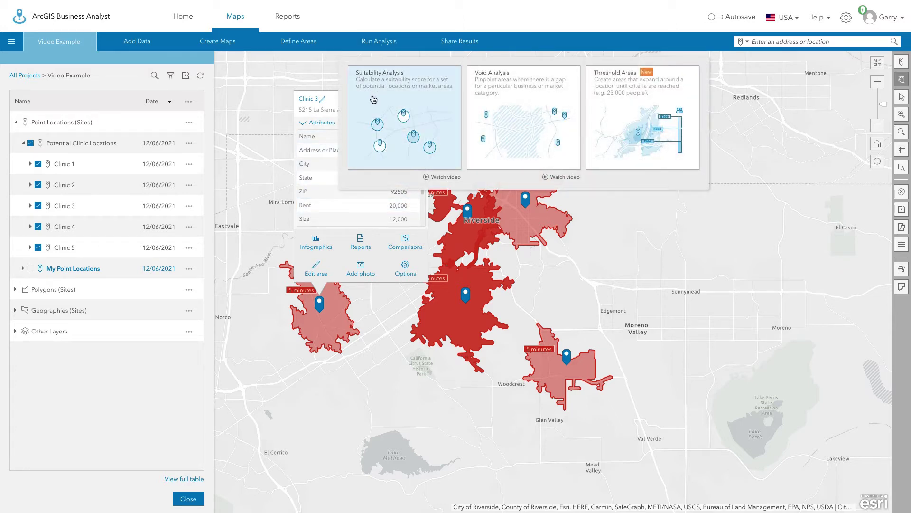
left_click(396, 100)
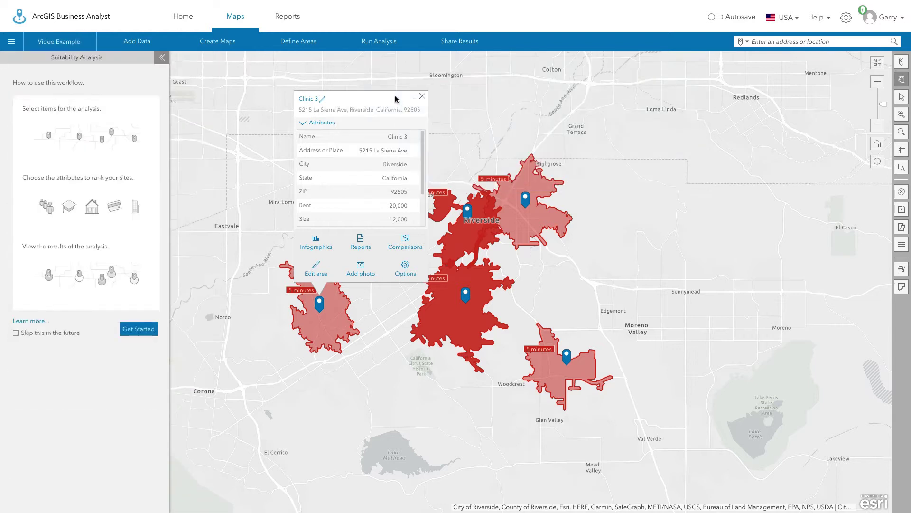
left_click(143, 329)
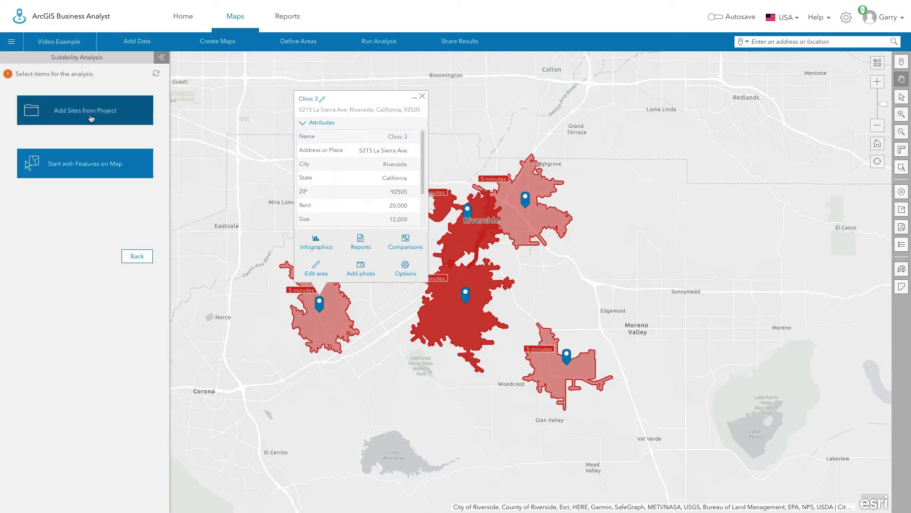
left_click(116, 172)
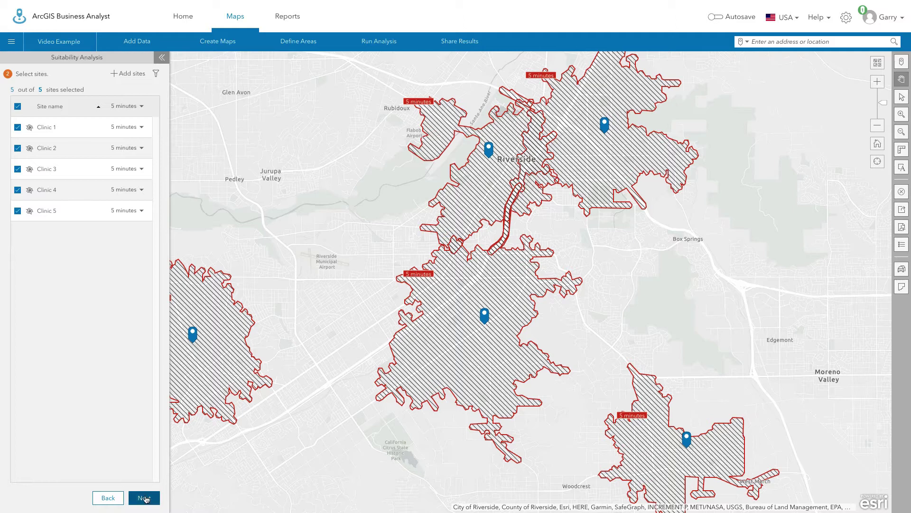
left_click(145, 498)
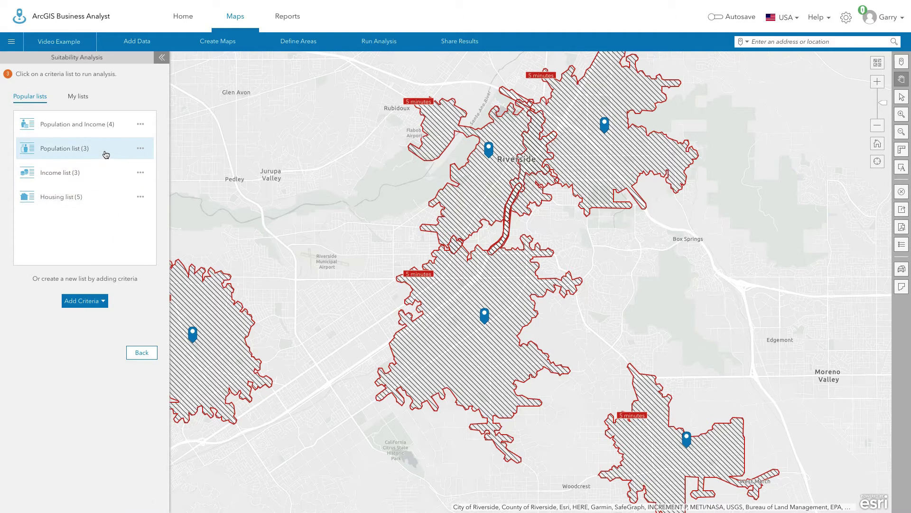
- Review the variables in the Population and Income list, then bring up the Add Criteria options
left_click(141, 125)
left_click(166, 129)
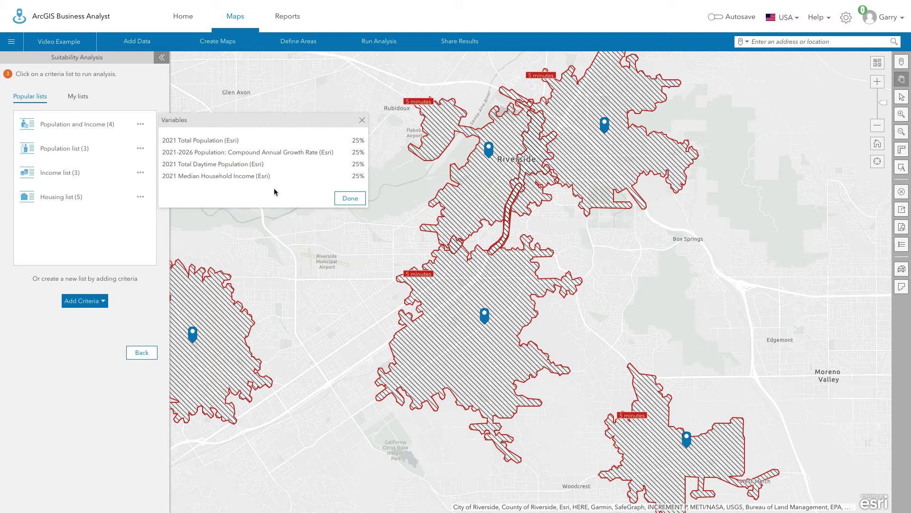
left_click(351, 199)
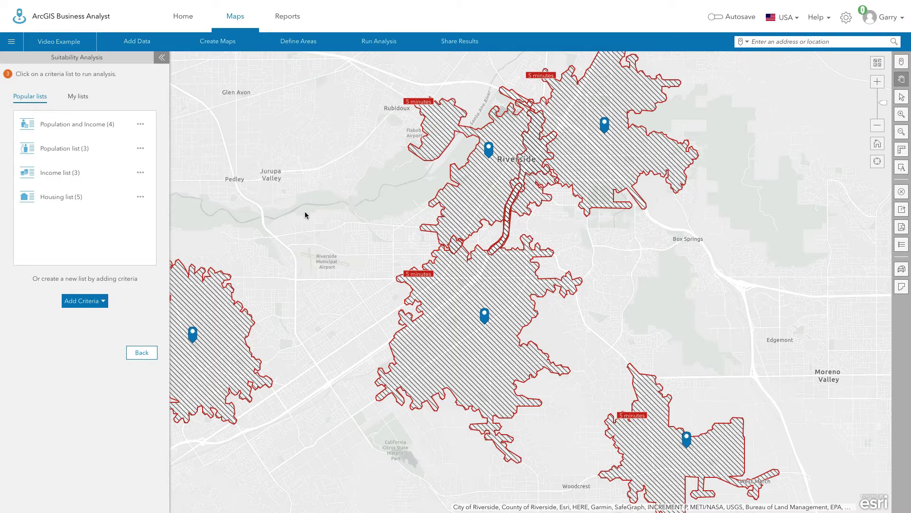
left_click(102, 303)
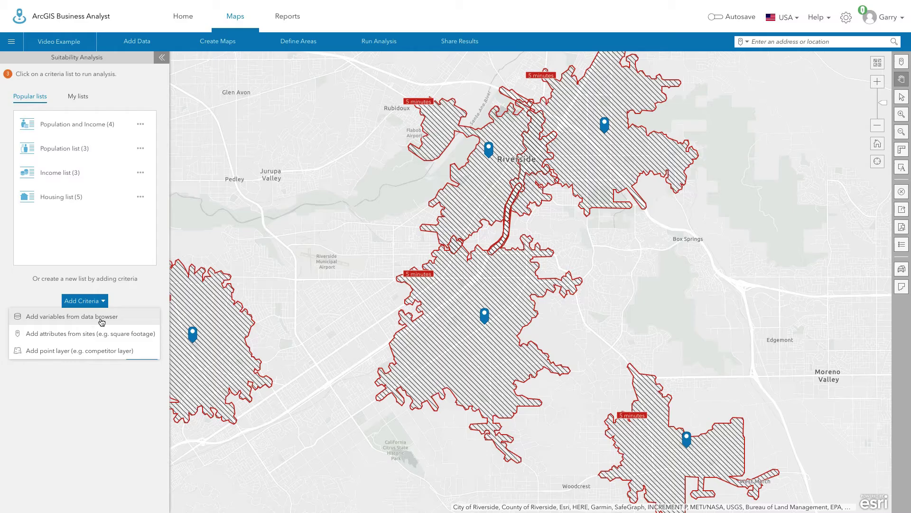
- Add 2021 Total Population as a criterion from the data browser's Population category
left_click(102, 321)
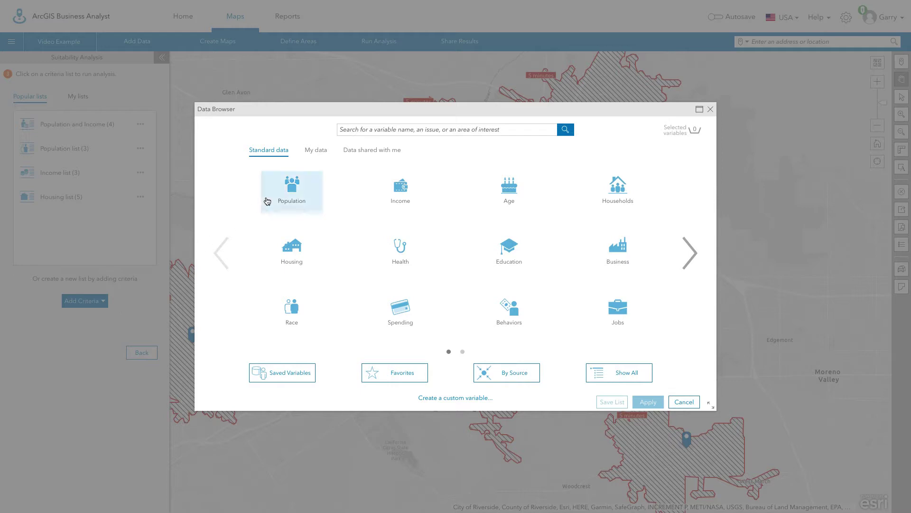
left_click(282, 194)
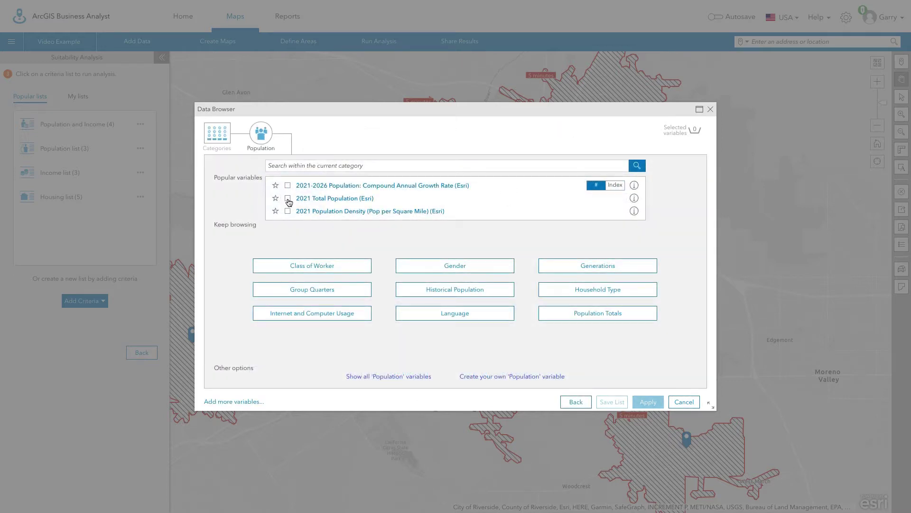
left_click(288, 199)
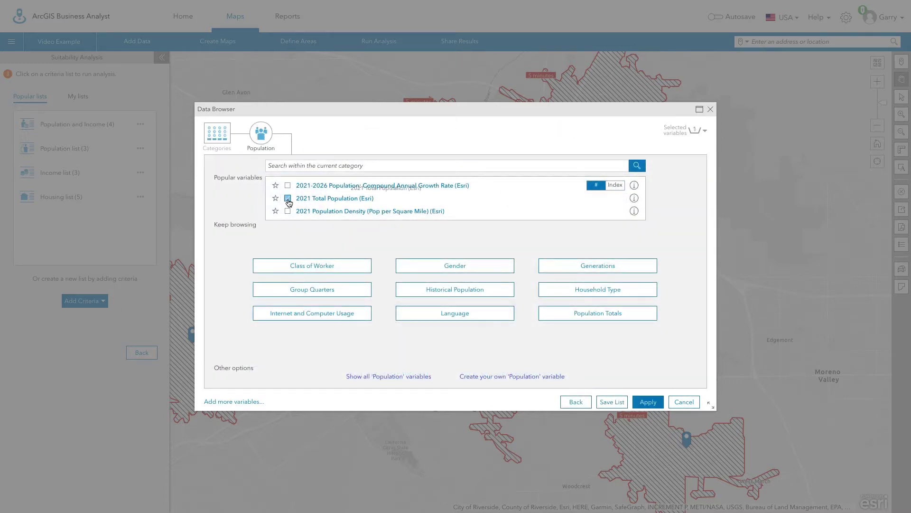
- Search 'health care spend', add 2021 Health Care as Avg, and apply the ranking
left_click(222, 141)
left_click(342, 129)
type("health care spen")
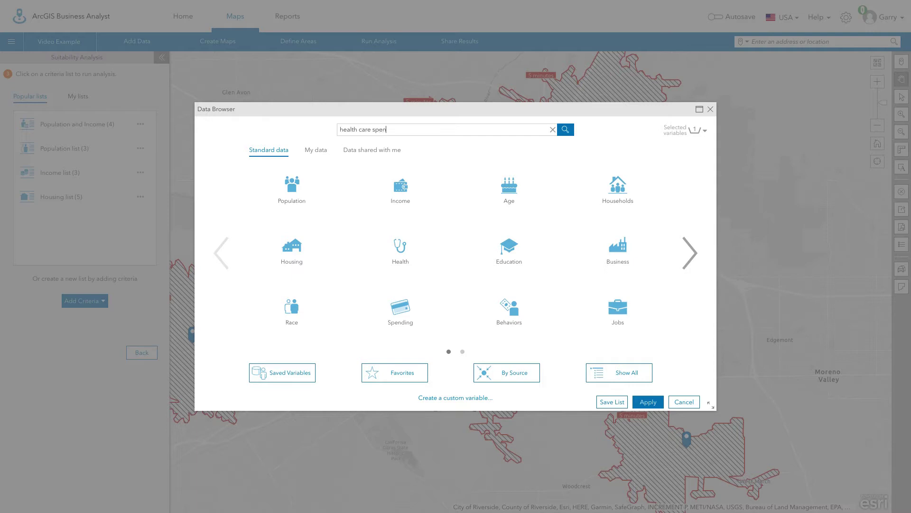
type("d")
key("Return")
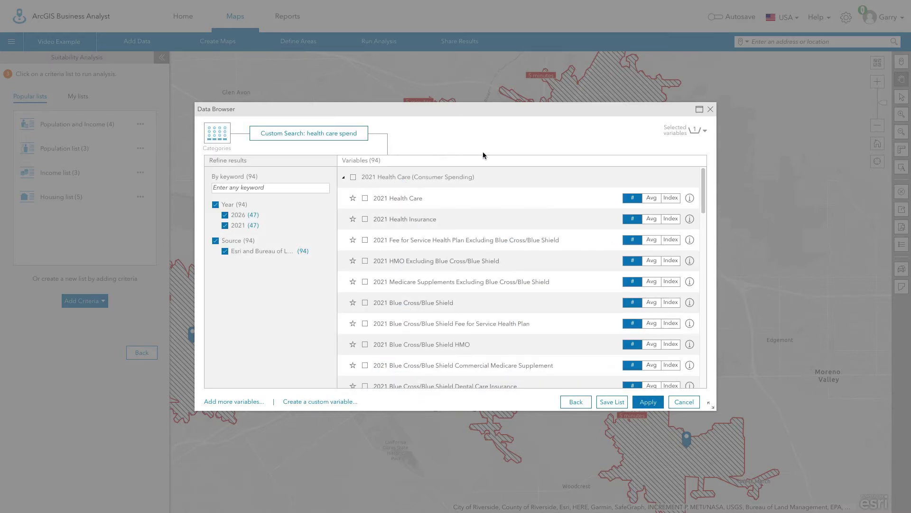
left_click(649, 200)
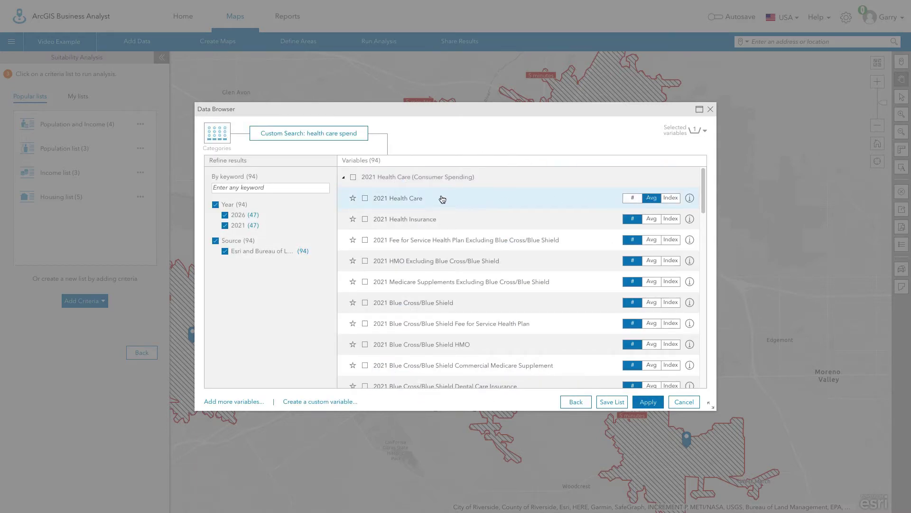
left_click(366, 198)
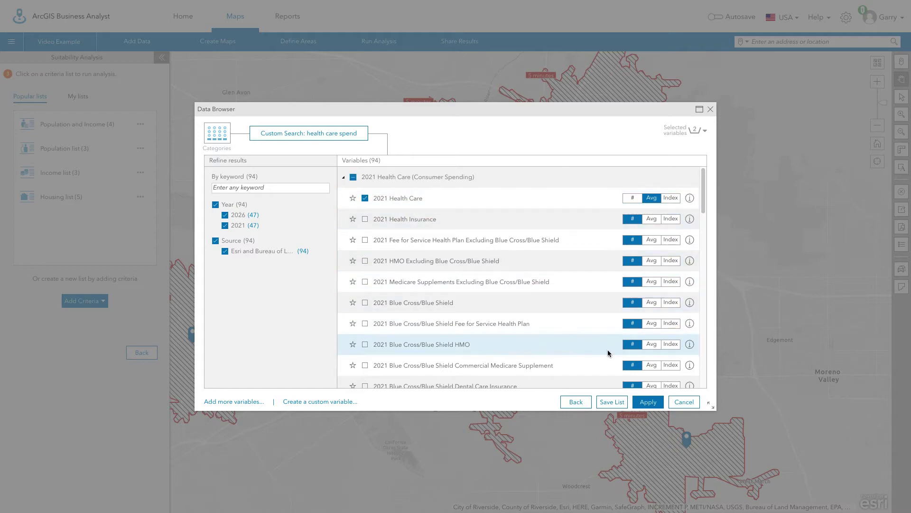
left_click(648, 402)
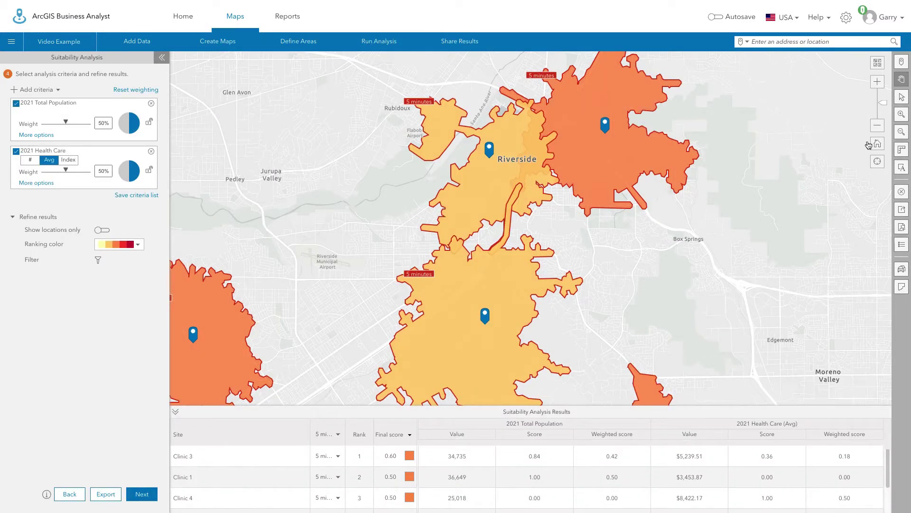
- Zoom out and show only the numbered rank markers, hiding the 5-minute drive-time areas
left_click(877, 126)
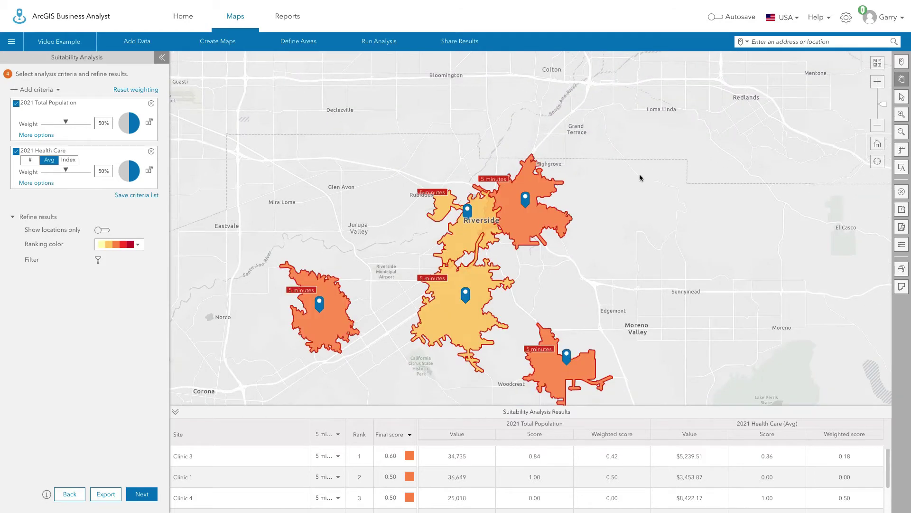
left_click(100, 230)
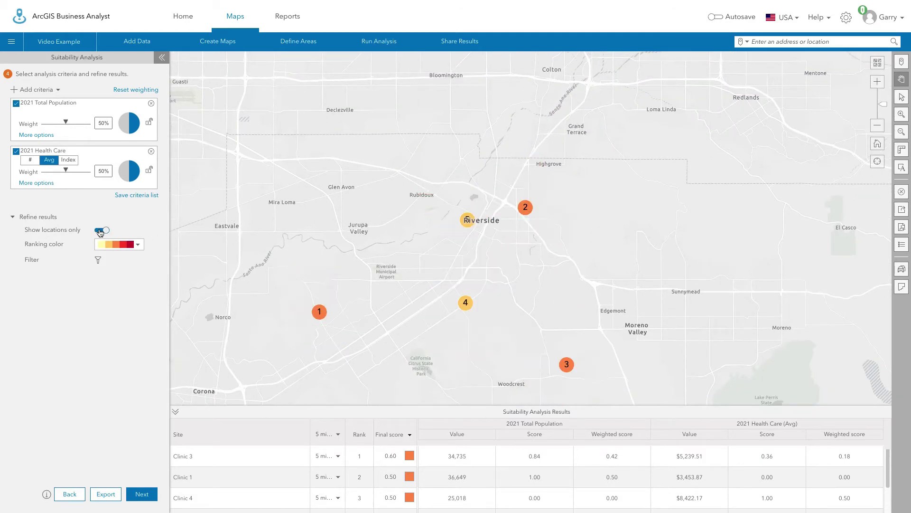
mouse_move(319, 317)
left_click(42, 90)
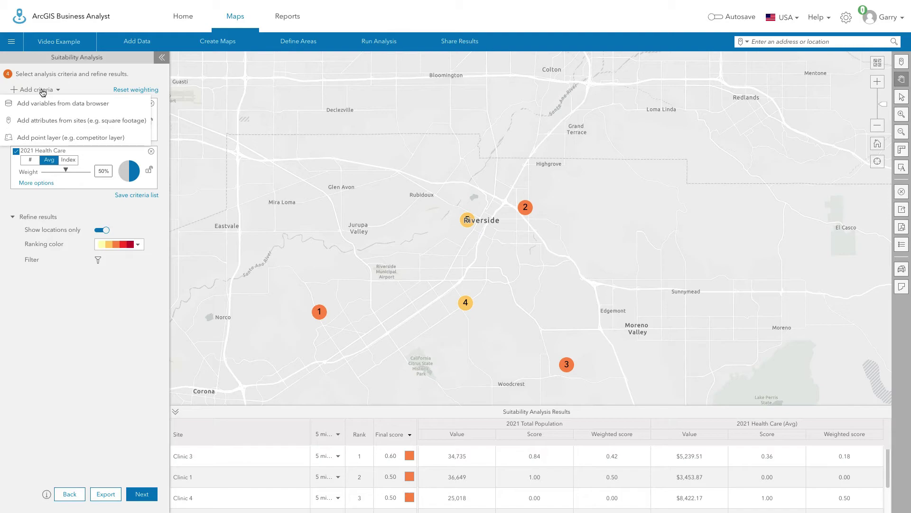
- Add the sites' Rent attribute as a criterion with Inverse influence
left_click(48, 121)
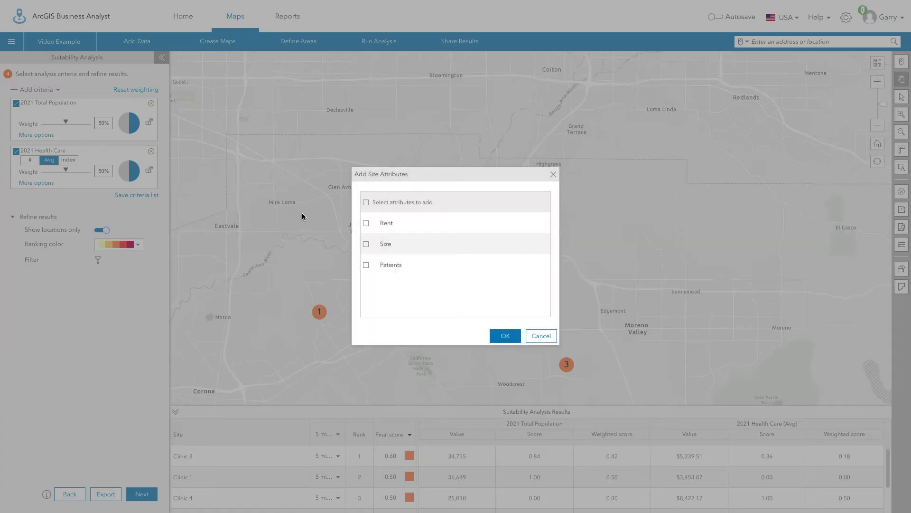
left_click(366, 223)
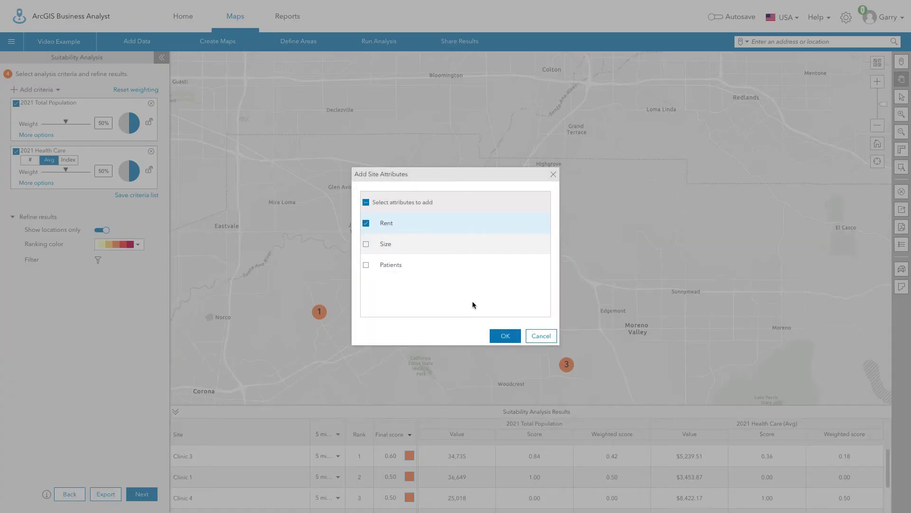
left_click(501, 336)
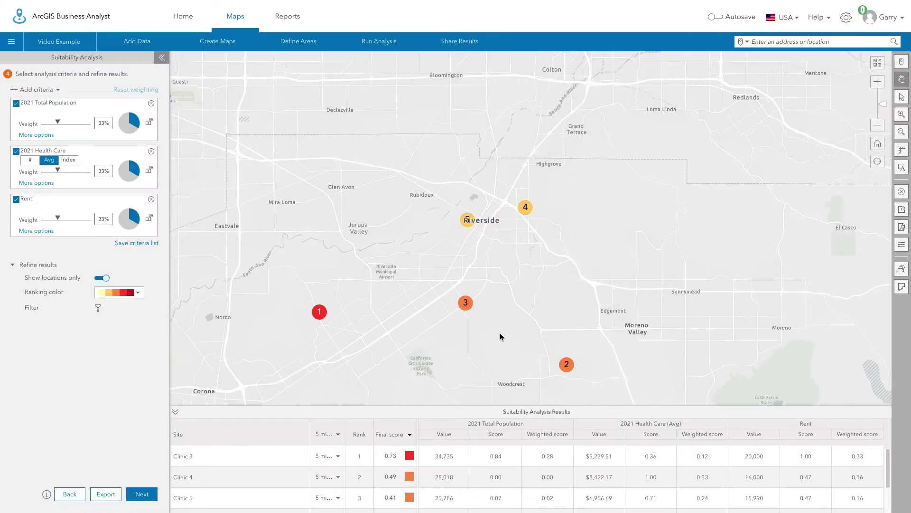
left_click(39, 231)
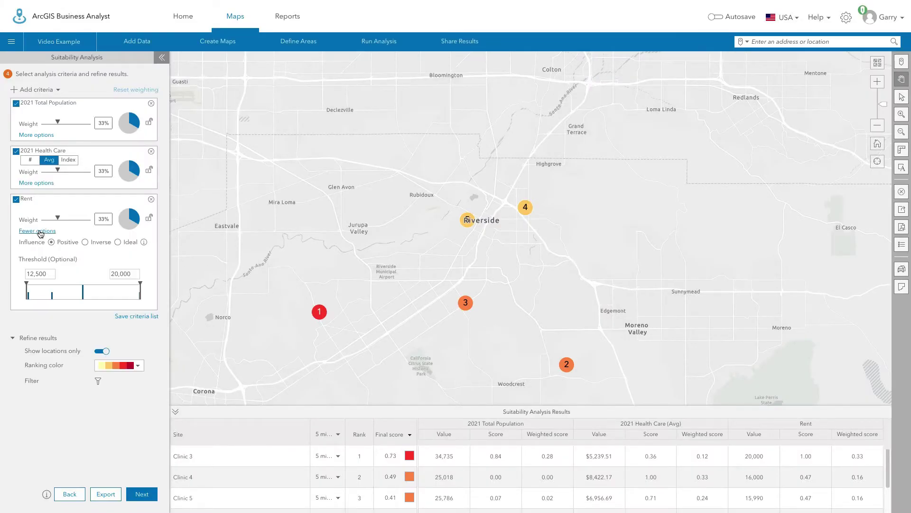
left_click(85, 243)
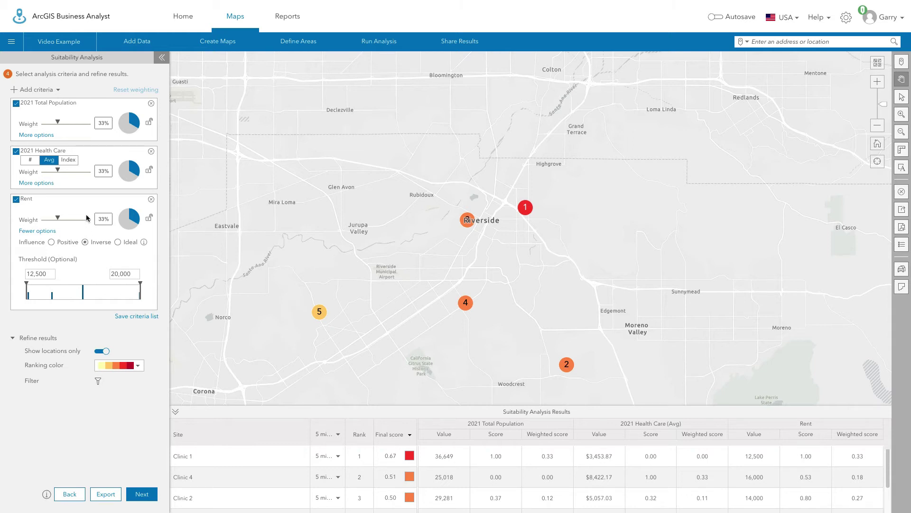
left_click(49, 90)
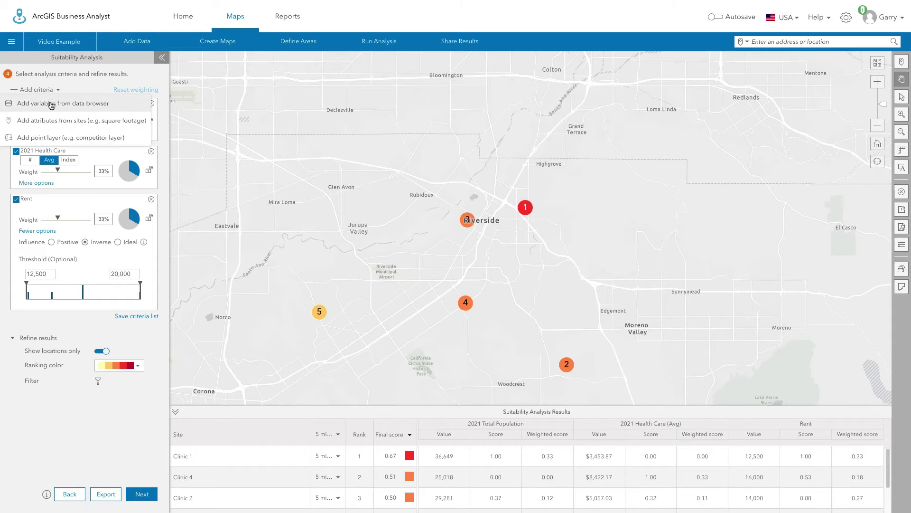
- Add the Existing Clinic Locations point layer as a criterion and show drive-time areas again
left_click(53, 136)
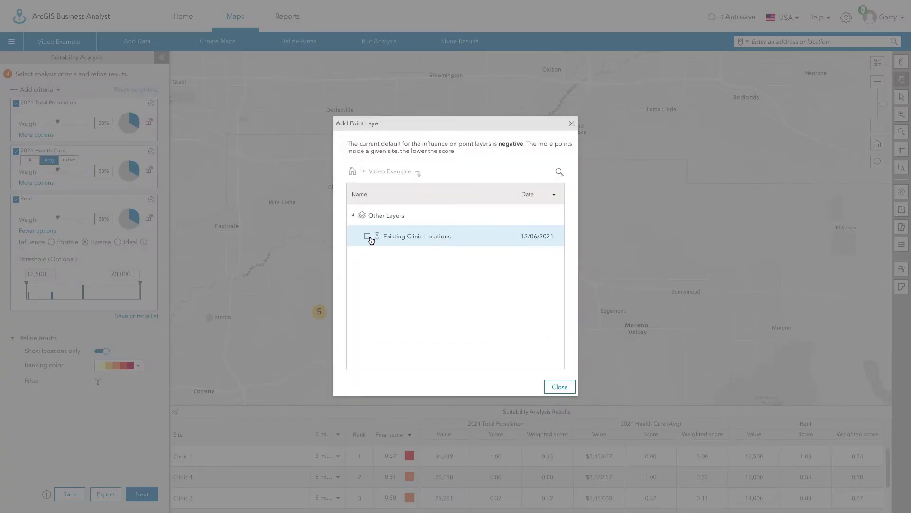
left_click(368, 236)
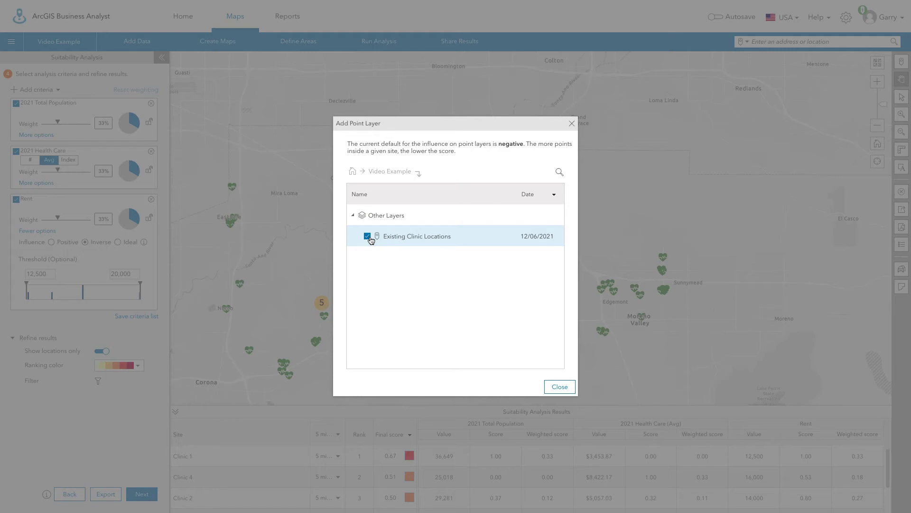
left_click(560, 386)
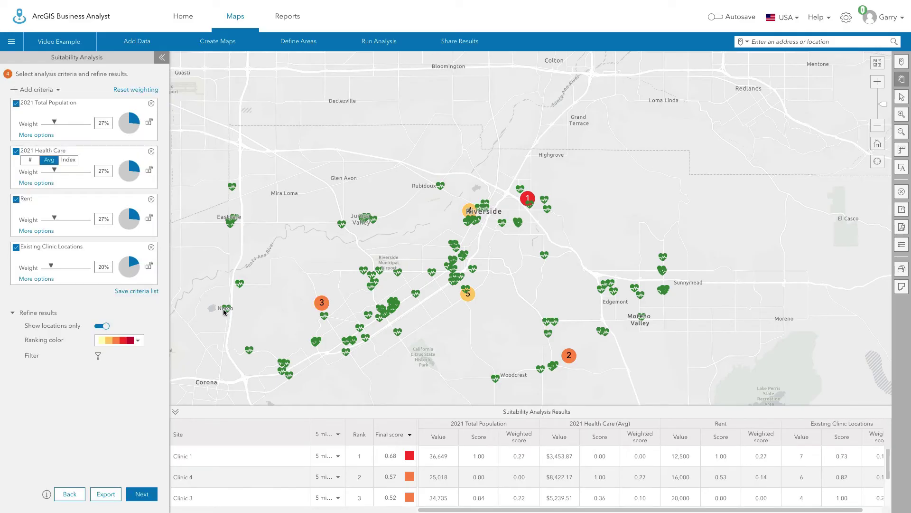
left_click(36, 279)
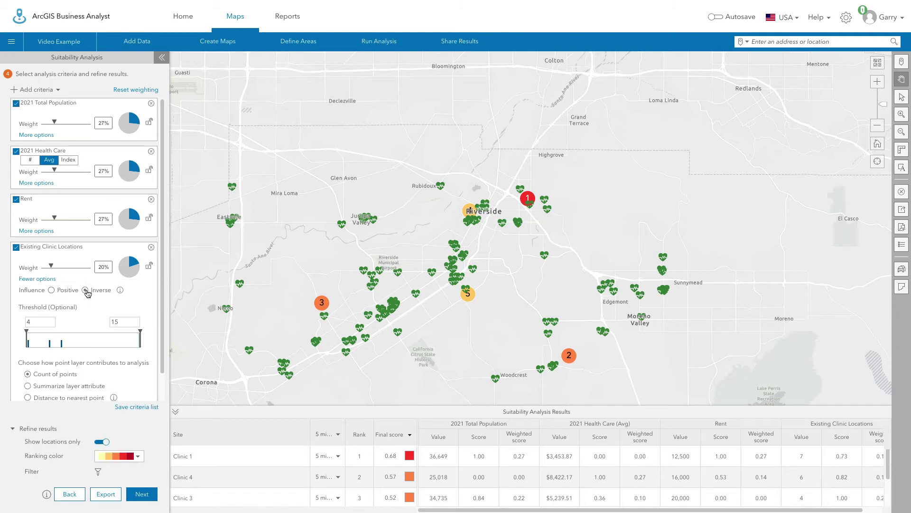
left_click(41, 280)
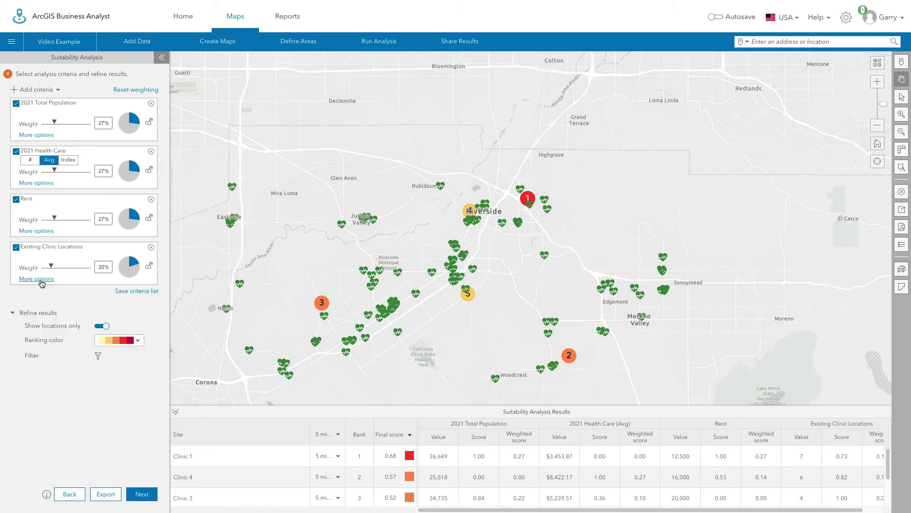
left_click(100, 326)
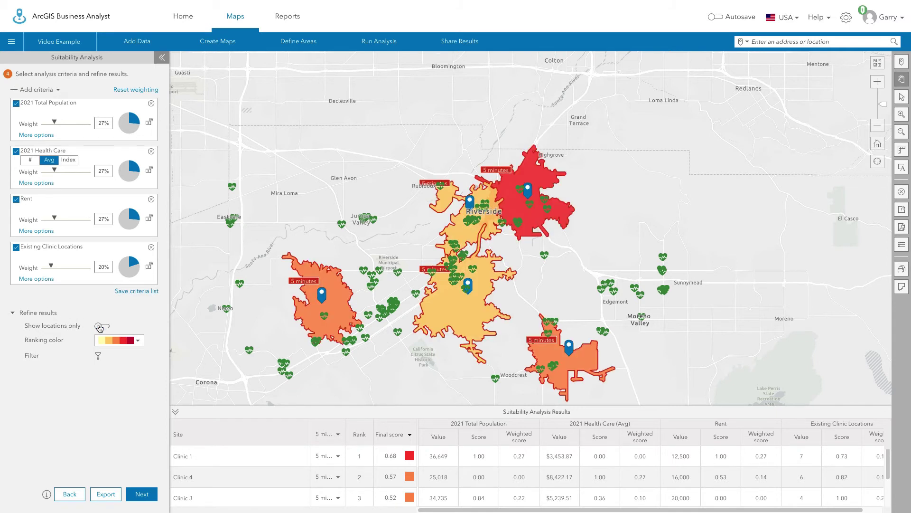
- Set Rent's upper threshold to 17,000 and the Existing Clinic Locations weight to 40%
left_click(42, 231)
left_click_drag(134, 274, 102, 275)
type("17000")
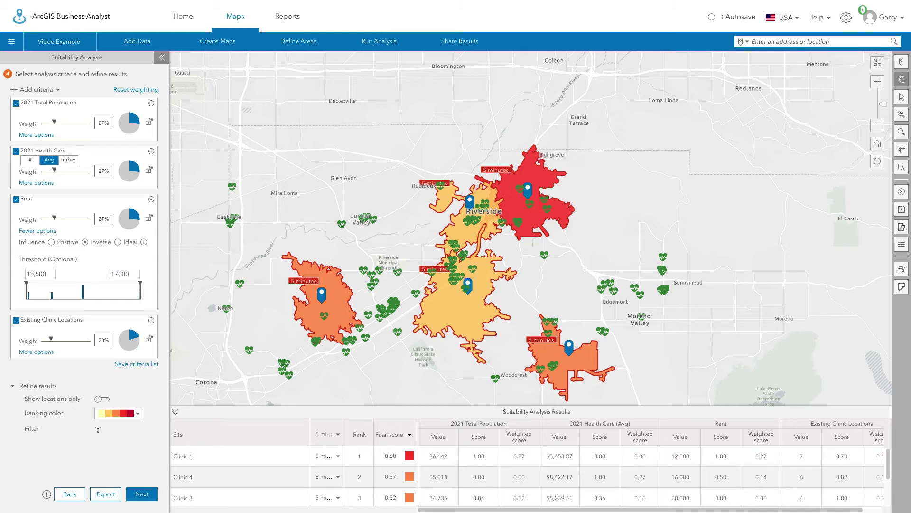
key("Return")
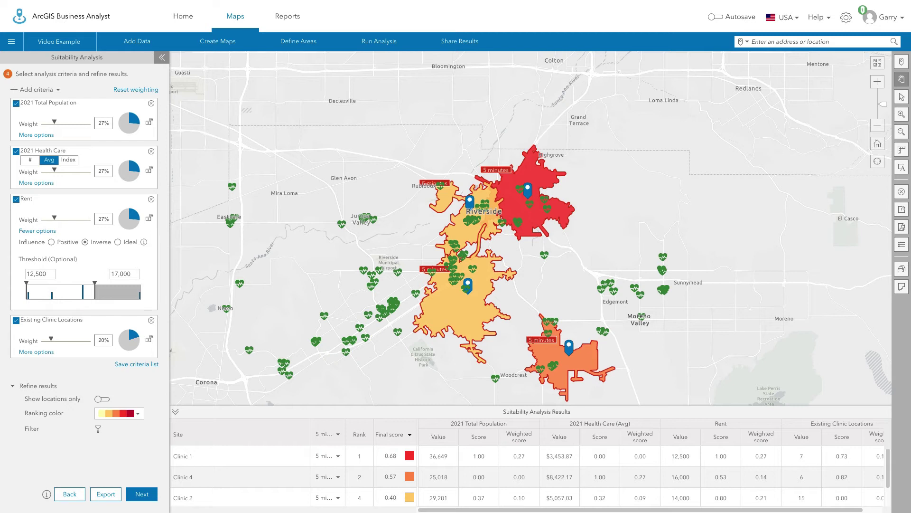
left_click_drag(111, 340, 94, 340)
type("40")
key("Return")
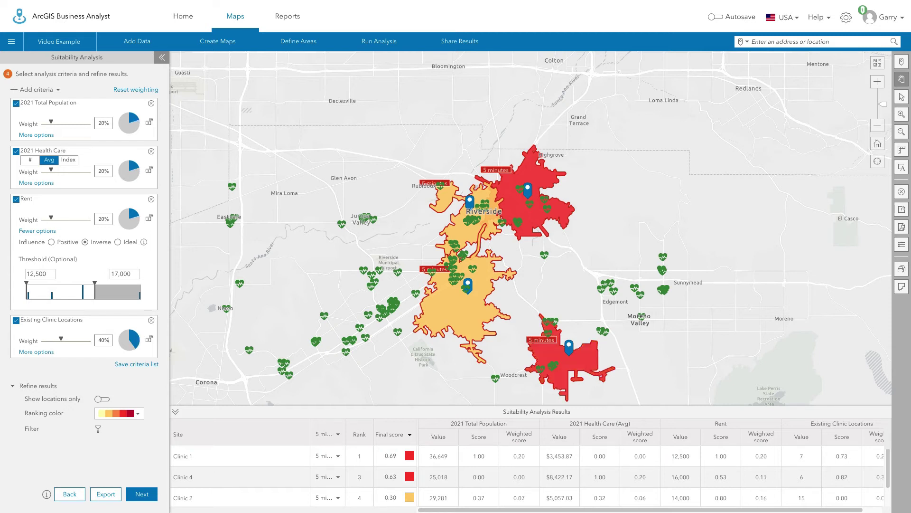
left_click(40, 232)
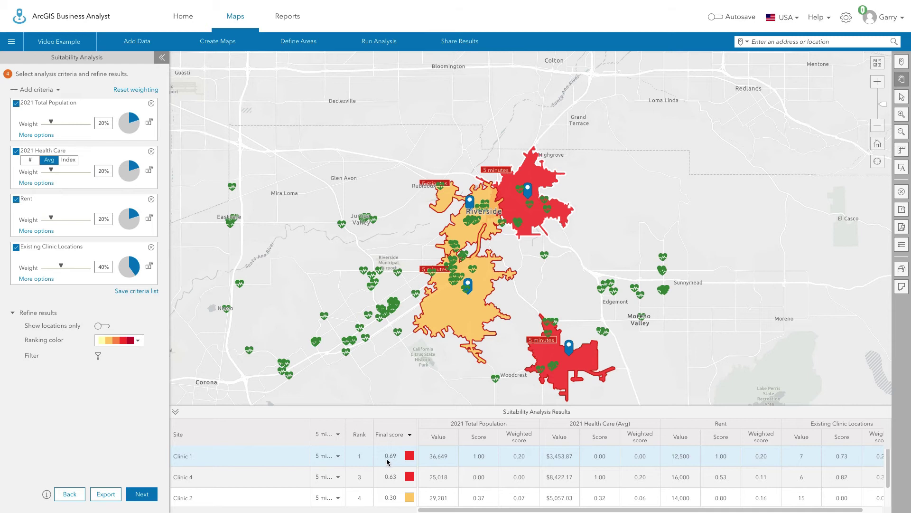
- Filter the results by rank, keeping the top three: Clinics 1, 4 and 2
left_click(98, 355)
left_click(12, 102)
left_click(143, 295)
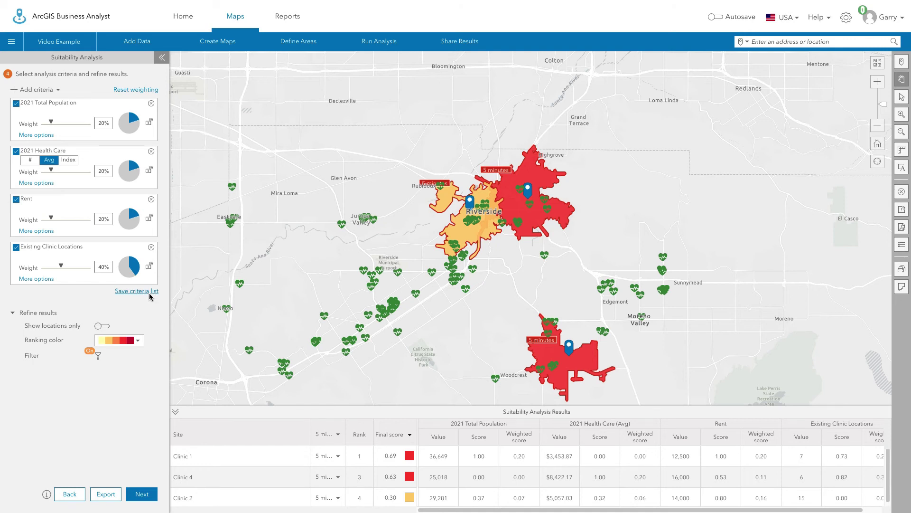
left_click(102, 496)
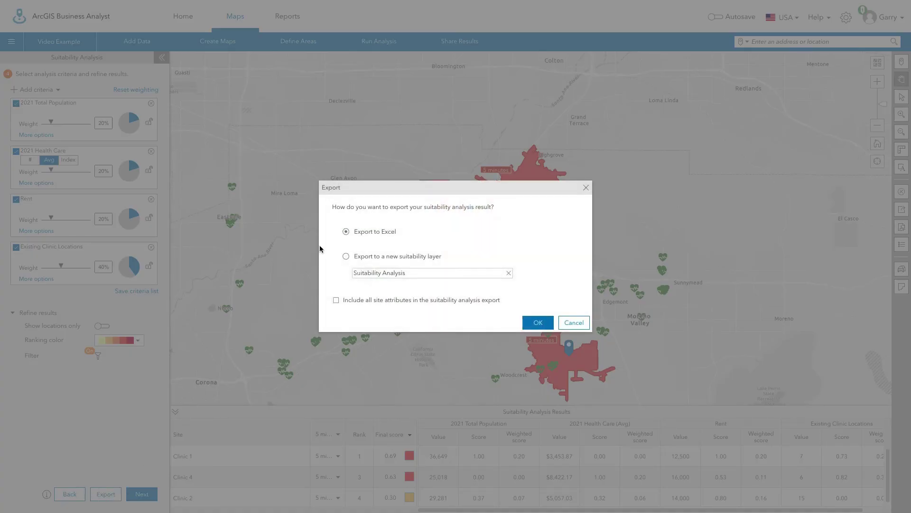
left_click(345, 232)
left_click(571, 325)
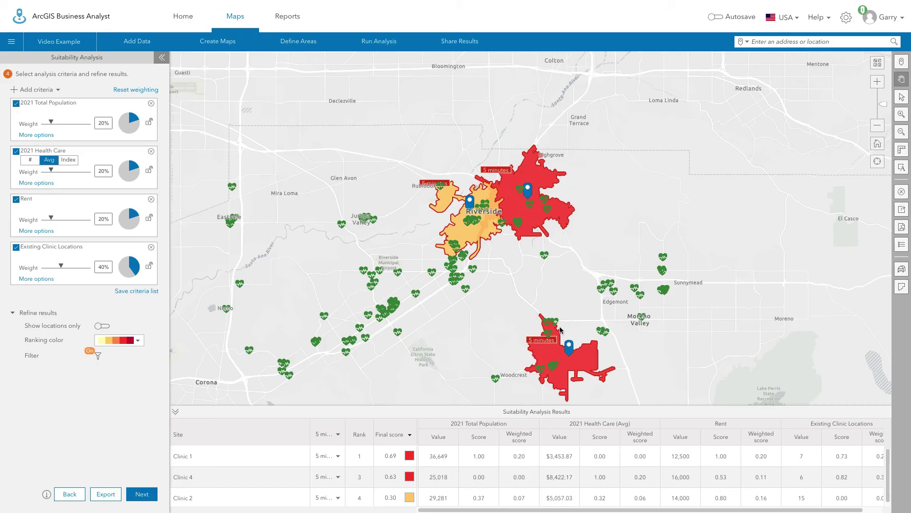